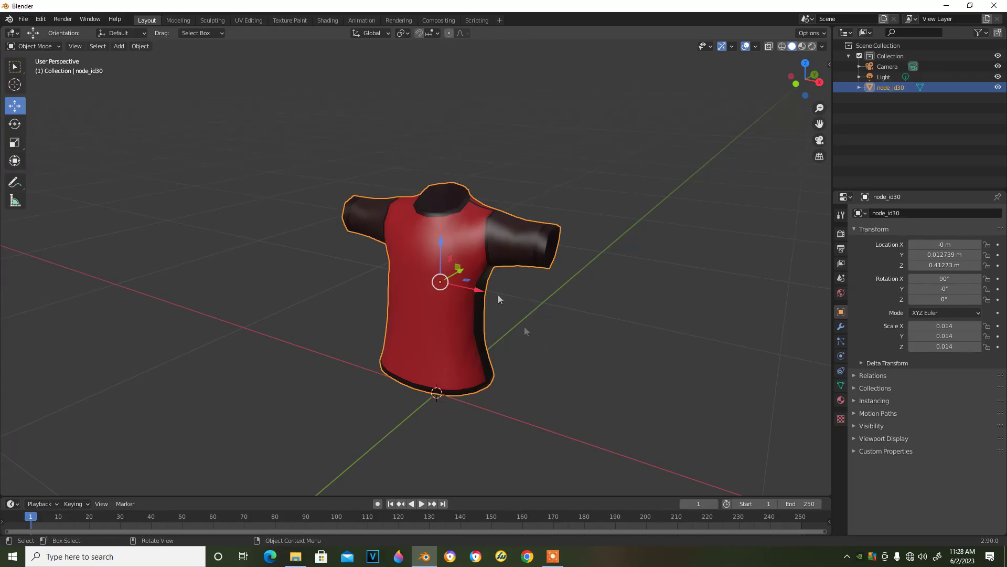
# Orbit around the textured red and black T-shirt and open the Viewport Shading dropdown
pyautogui.moveTo(508, 260); pyautogui.dragTo(516, 248, button='middle')
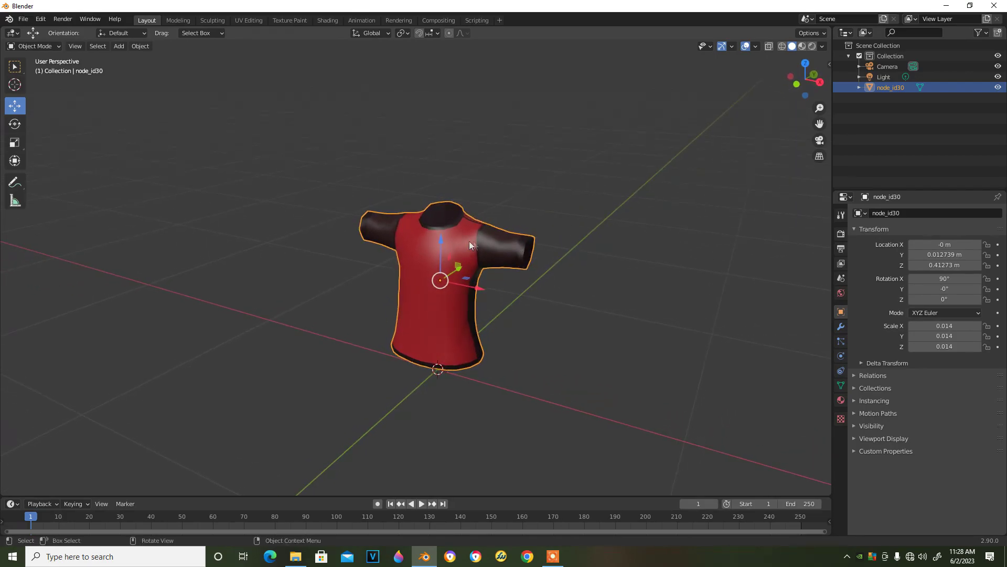
pyautogui.moveTo(472, 244)
pyautogui.mouseDown(button='middle')
pyautogui.moveTo(486, 239)
pyautogui.moveTo(475, 239)
pyautogui.mouseUp(button='middle')
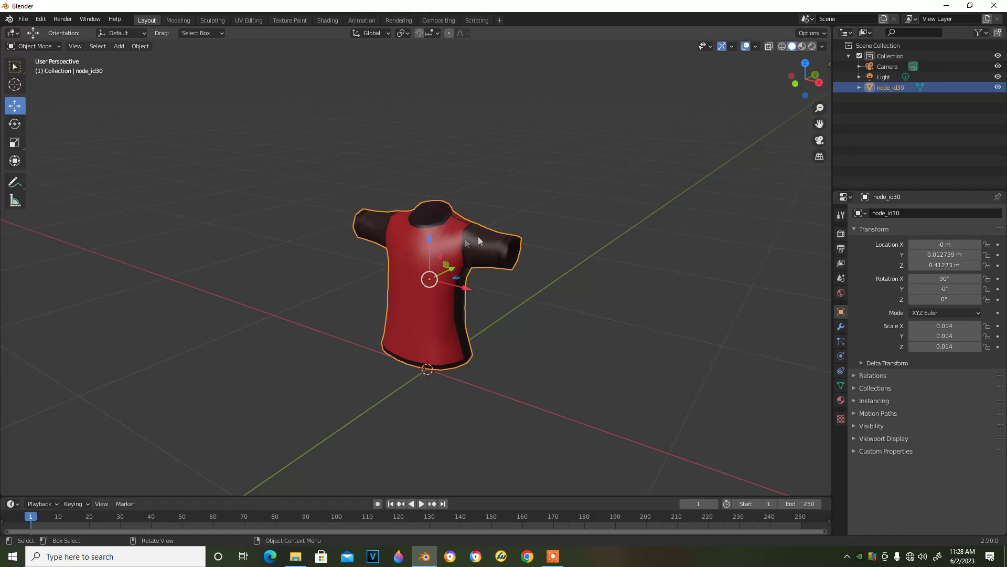
pyautogui.click(823, 47)
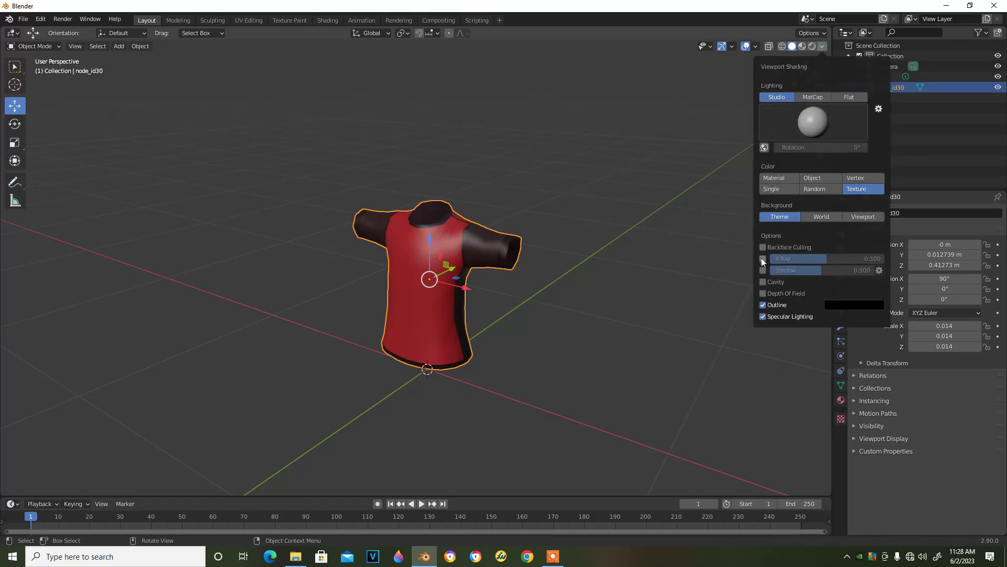
pyautogui.click(762, 258)
pyautogui.scroll(1, 475, 243)
pyautogui.scroll(3, 474, 243)
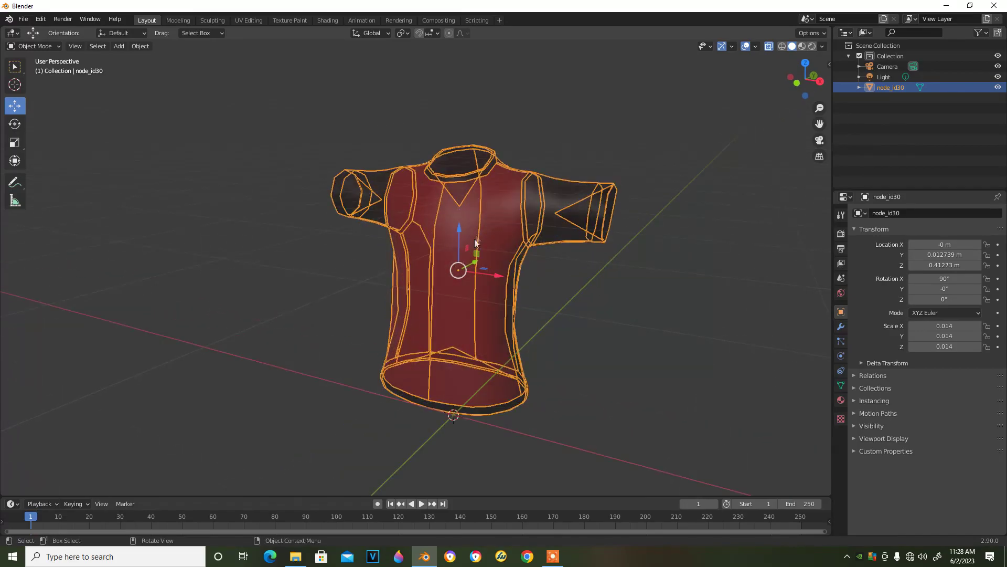
pyautogui.moveTo(443, 214)
pyautogui.mouseDown(button='middle')
pyautogui.moveTo(532, 213)
pyautogui.moveTo(512, 215)
pyautogui.mouseUp(button='middle')
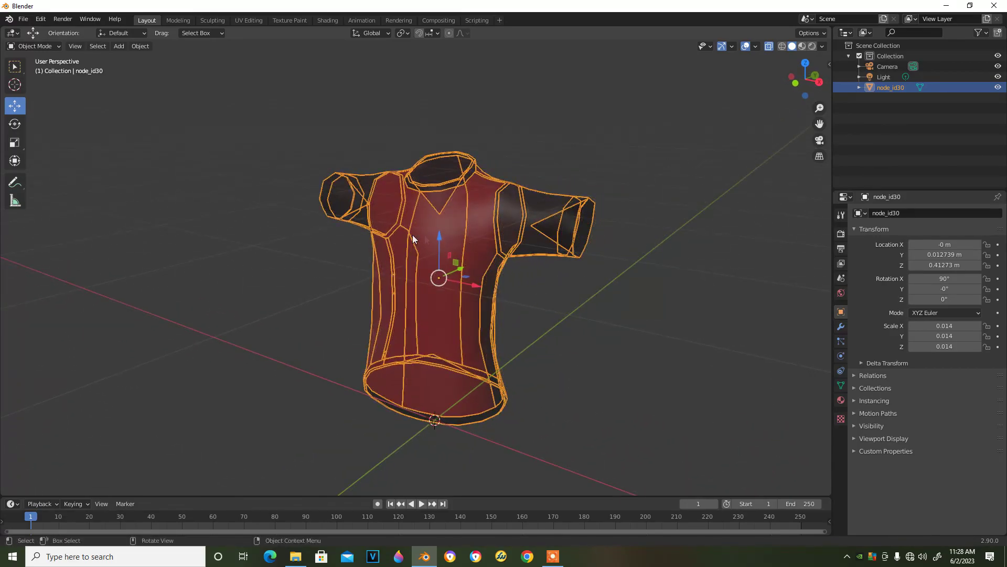
pyautogui.moveTo(410, 238); pyautogui.dragTo(485, 222, button='middle')
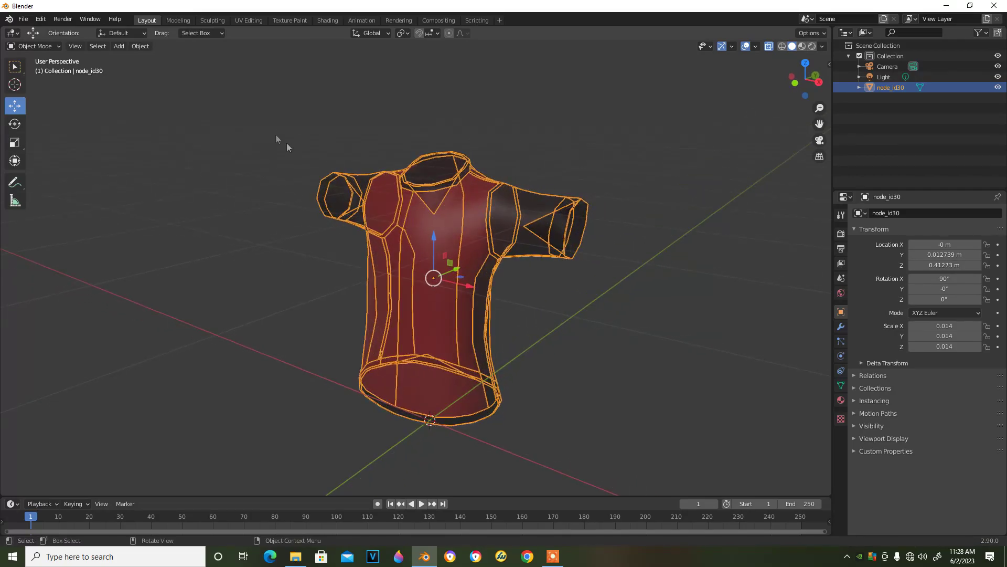
pyautogui.click(825, 46)
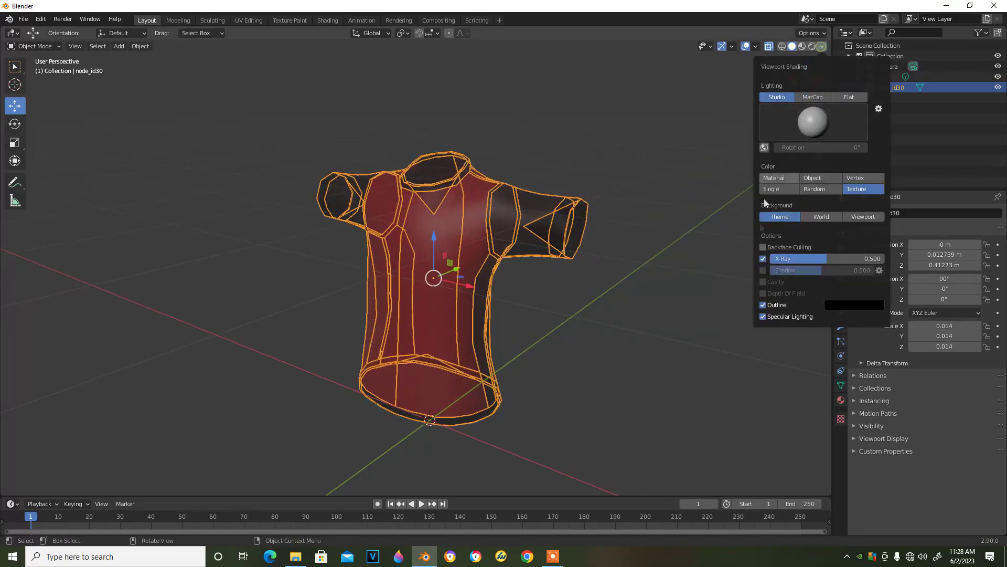
pyautogui.click(762, 259)
# Switch the shirt into Edit Mode and zoom in closer
pyautogui.click(59, 45)
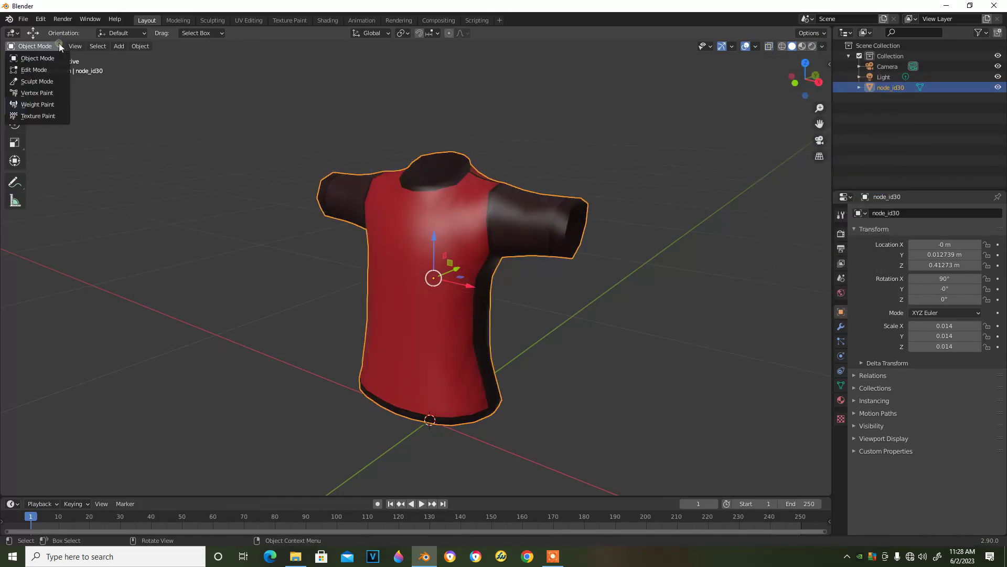
pyautogui.click(36, 68)
pyautogui.scroll(2, 403, 260)
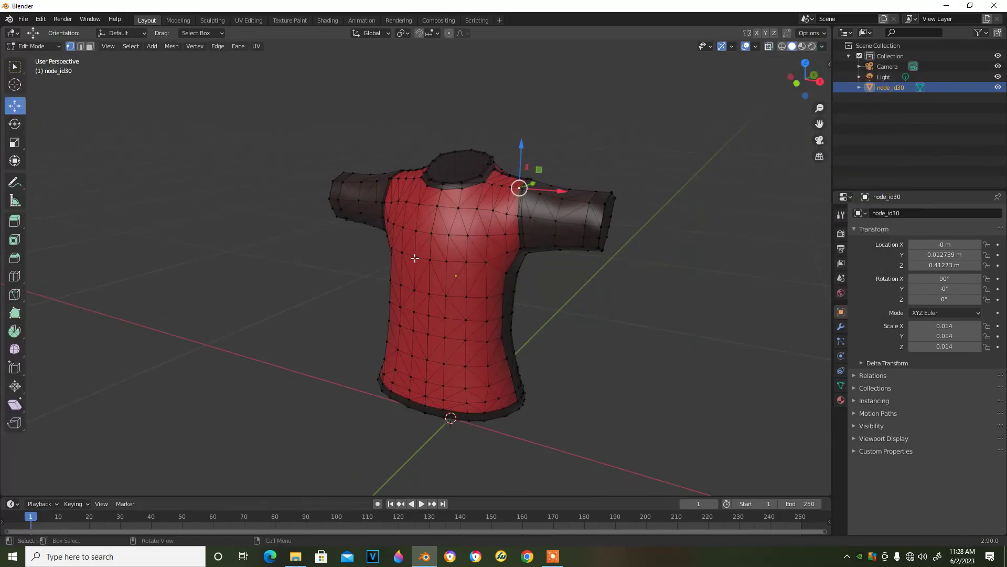
pyautogui.hotkey('alt', 'z')
pyautogui.scroll(2, 450, 246)
pyautogui.scroll(2, 394, 257)
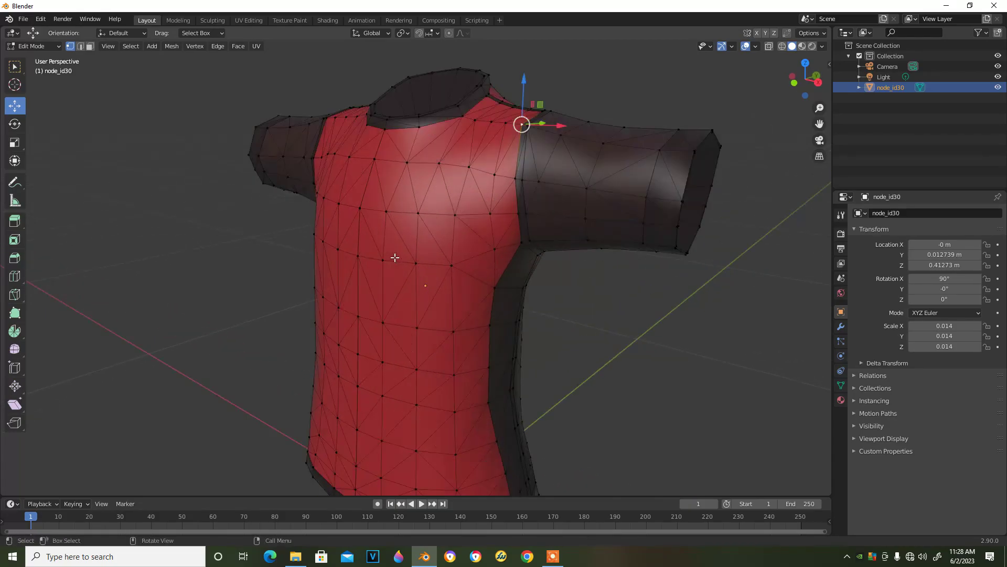
# Test-move a chest seam vertex along Y twice, undoing each move
pyautogui.click(361, 261)
pyautogui.moveTo(356, 257); pyautogui.dragTo(348, 259, button='middle')
pyautogui.press('g')
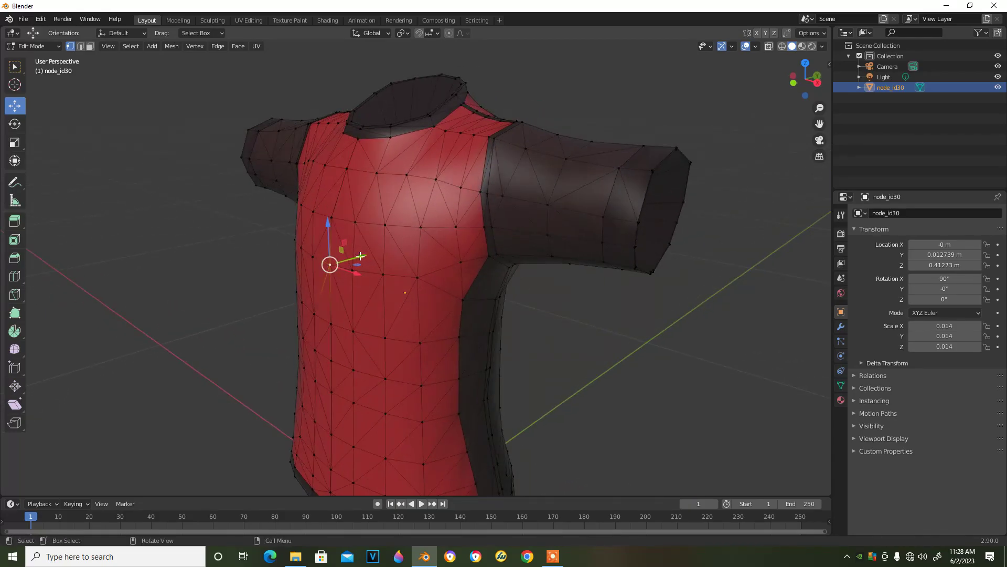
pyautogui.press('y')
pyautogui.click(316, 263)
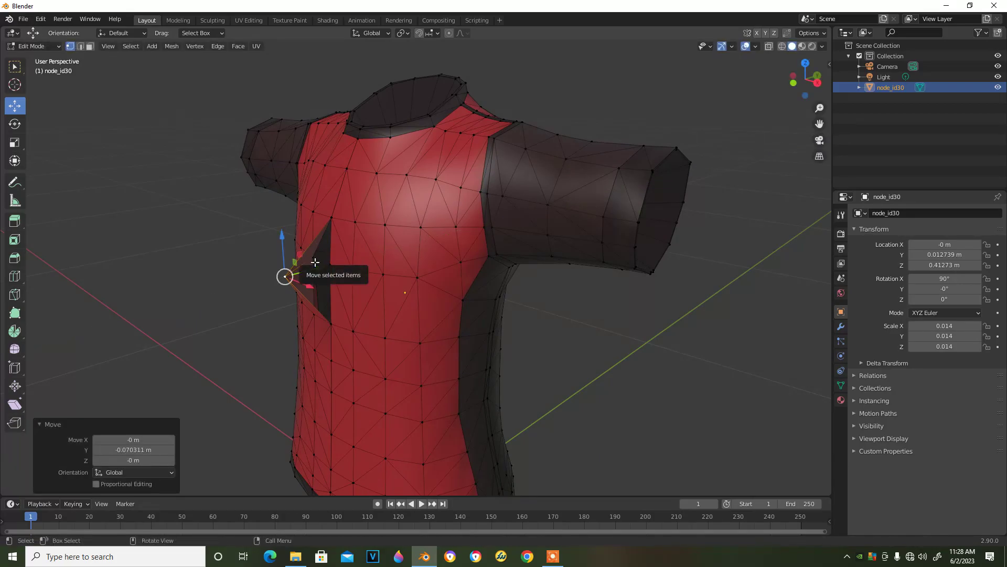
pyautogui.hotkey('ctrl', 'z')
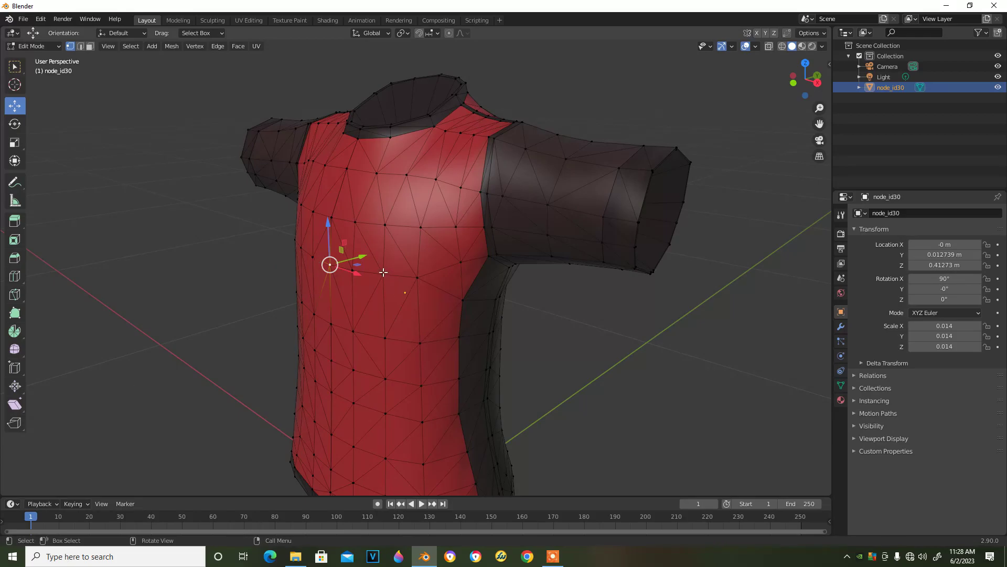
pyautogui.press('g')
pyautogui.press('y')
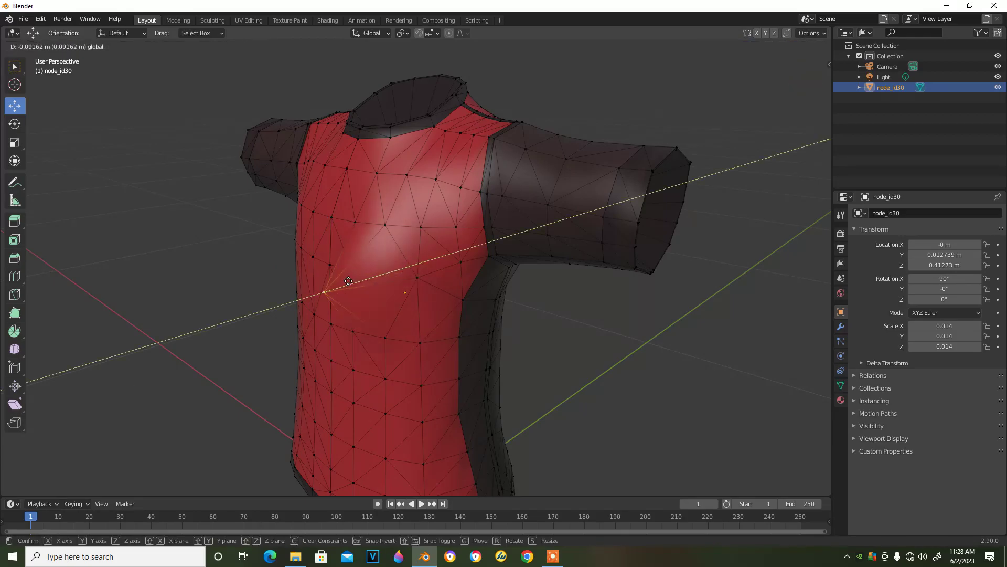
pyautogui.click(350, 281)
pyautogui.hotkey('ctrl', 'z')
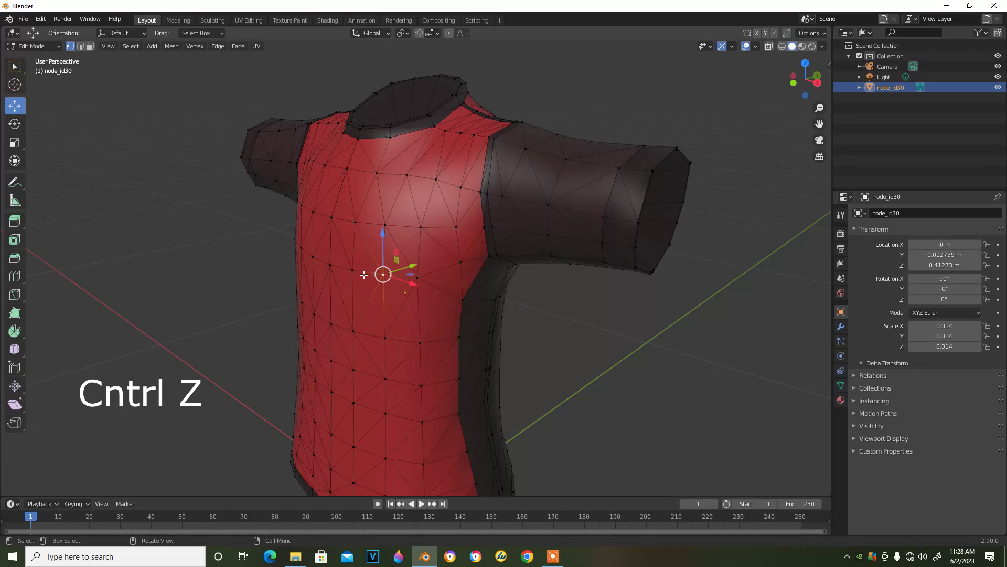
# Move a neck-shoulder seam vertex and a sleeve vertex along Z, undoing the sleeve move
pyautogui.click(487, 135)
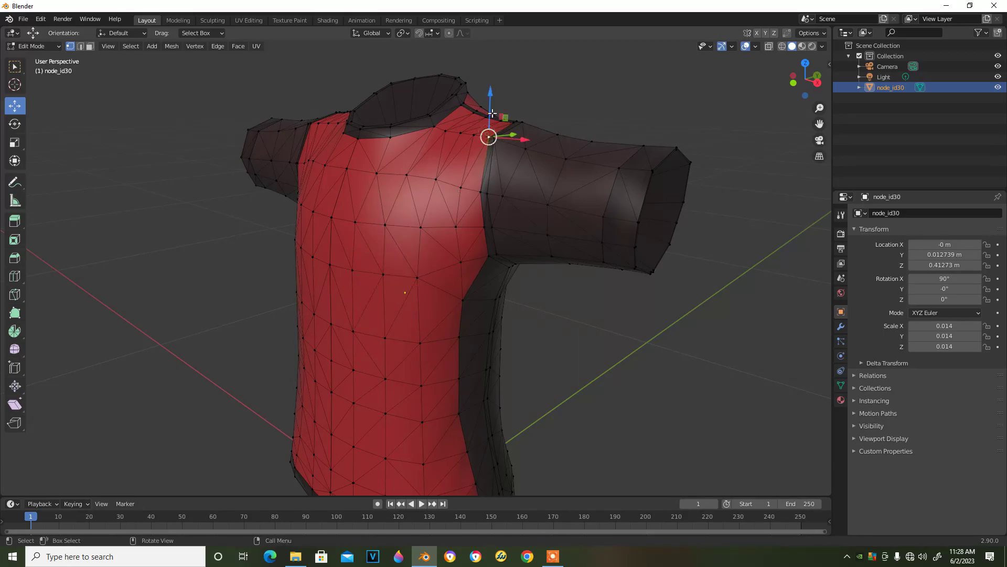
pyautogui.press('g')
pyautogui.press('z')
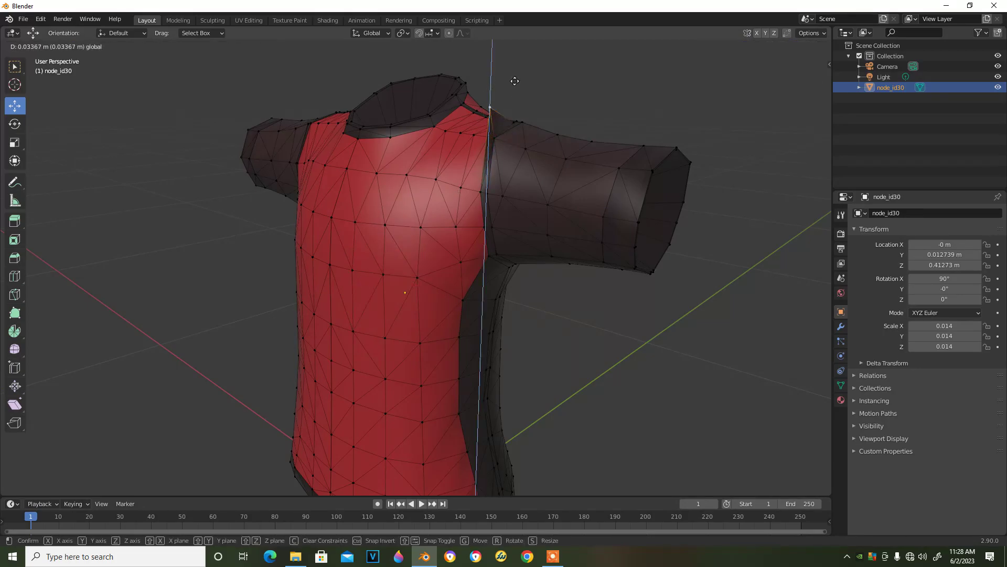
pyautogui.click(526, 146)
pyautogui.click(490, 136)
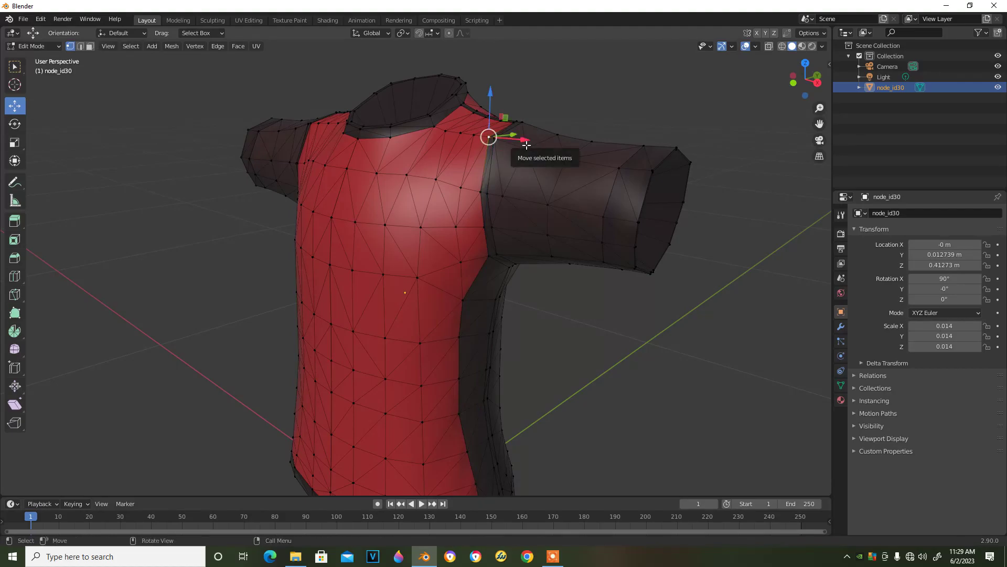
pyautogui.click(566, 159)
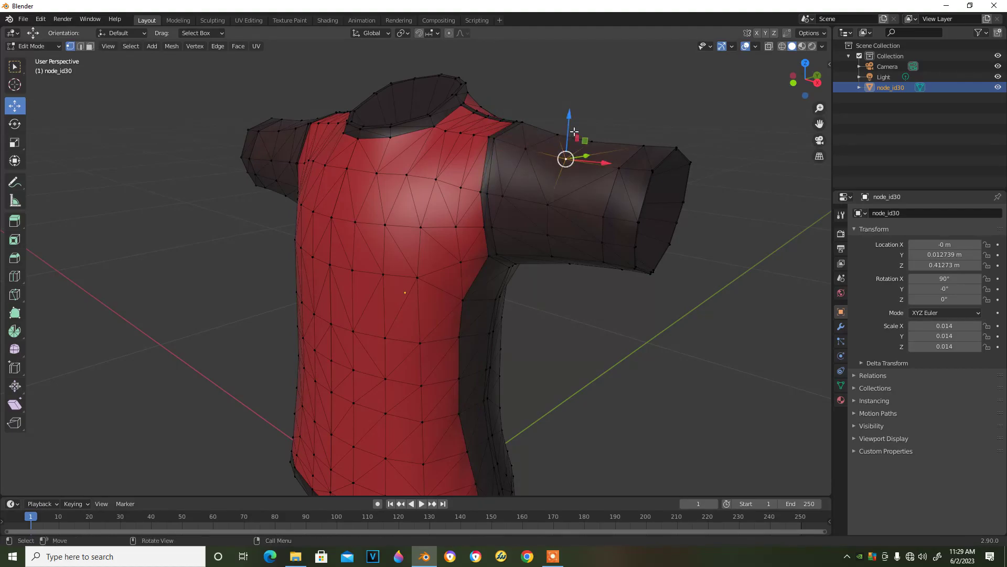
pyautogui.press('g')
pyautogui.press('z')
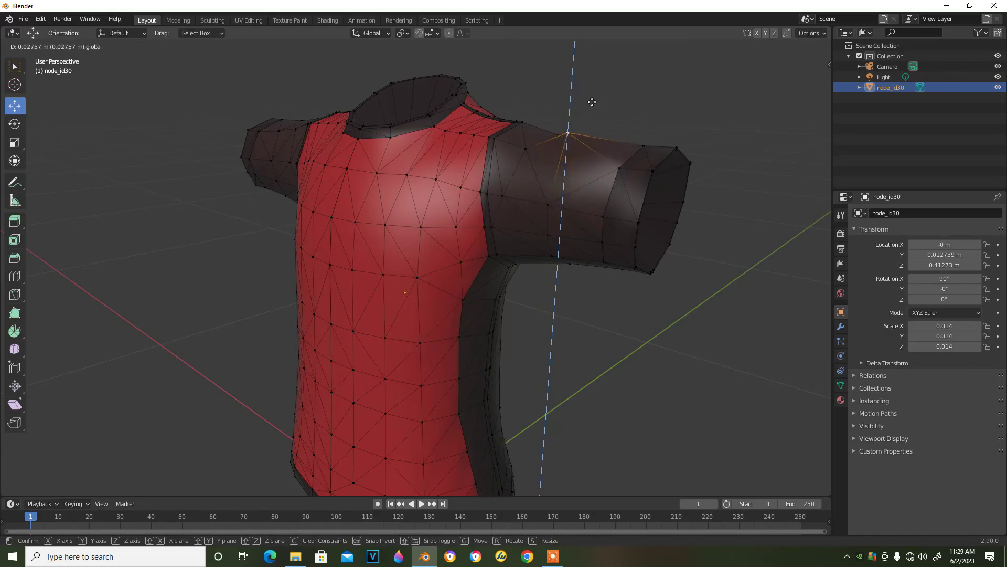
pyautogui.click(592, 101)
pyautogui.hotkey('ctrl', 'z')
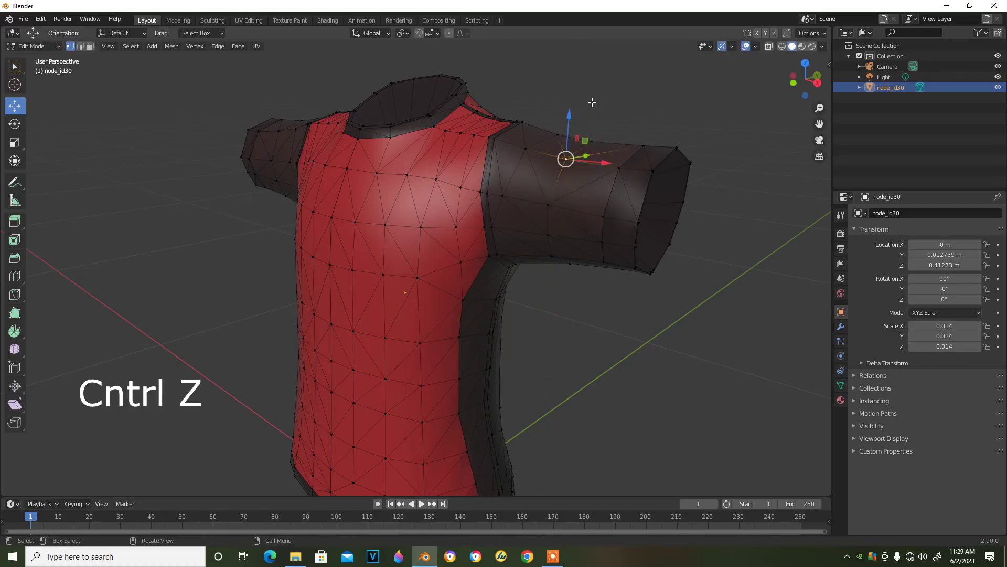
# In face select mode, test-move a chest face along Y, then undo it
pyautogui.click(90, 46)
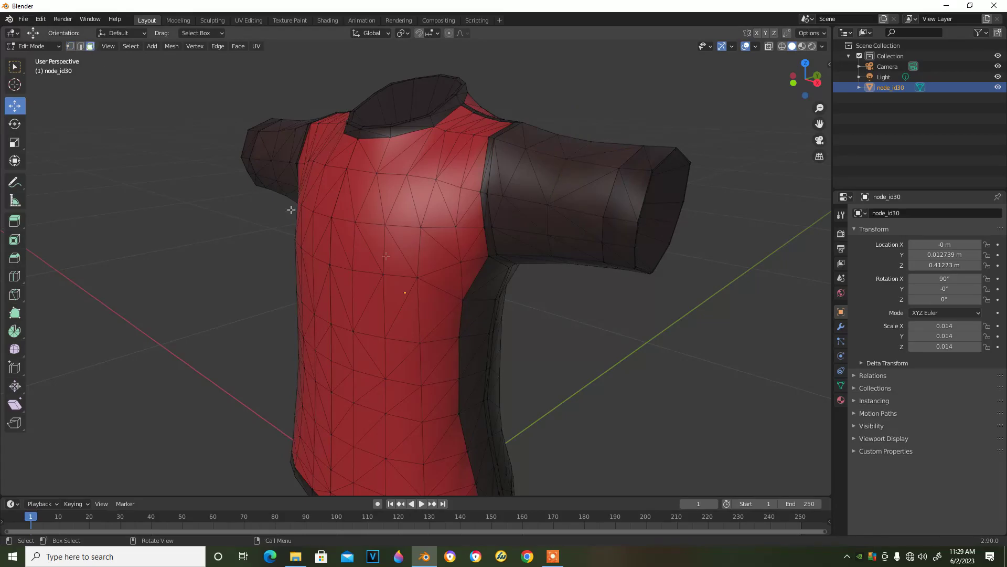
pyautogui.click(359, 287)
pyautogui.press('g')
pyautogui.press('y')
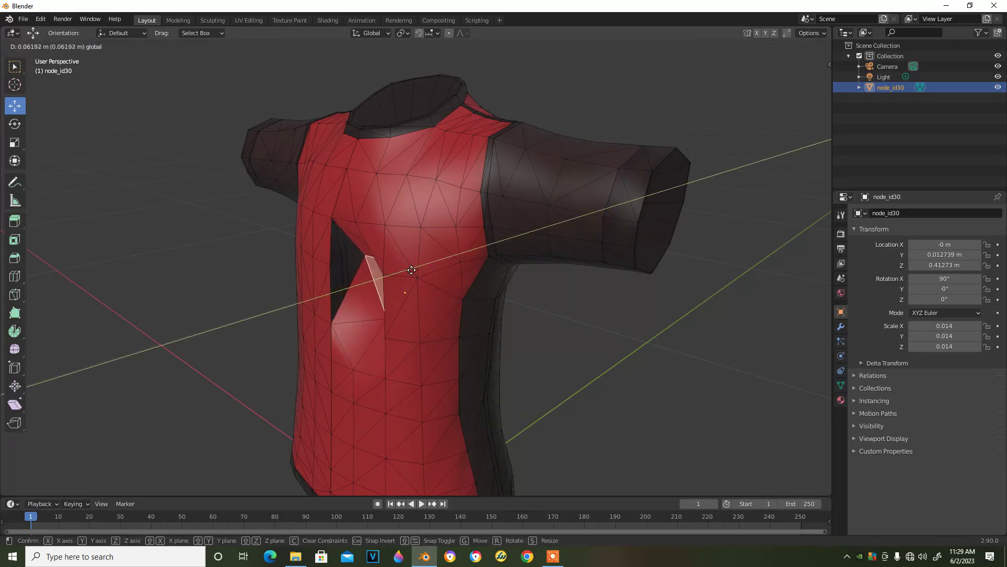
pyautogui.click(392, 262)
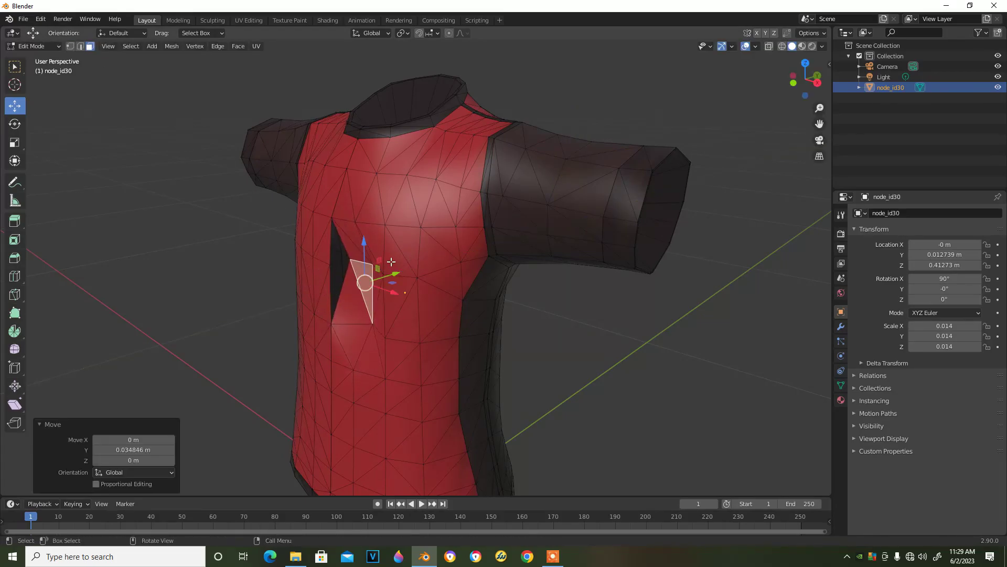
pyautogui.hotkey('ctrl', 'z')
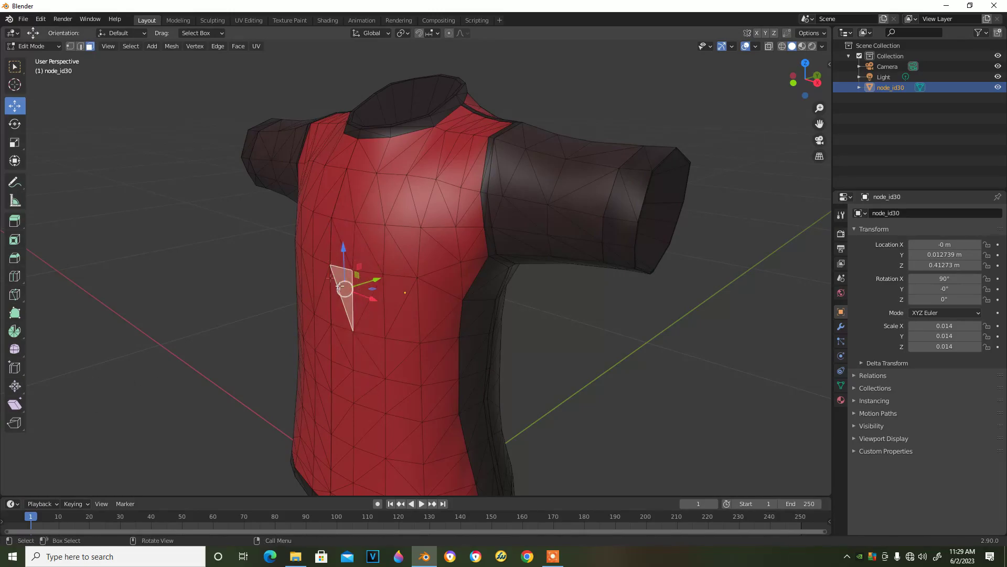
pyautogui.scroll(-4, 261, 198)
# Clear the face selection, select every shirt vertex with A, and open the Mesh menu
pyautogui.hotkey('ctrl', 'z')
pyautogui.moveTo(260, 198)
pyautogui.mouseDown(button='middle')
pyautogui.moveTo(499, 180)
pyautogui.moveTo(118, 111)
pyautogui.mouseUp(button='middle')
pyautogui.click(71, 46)
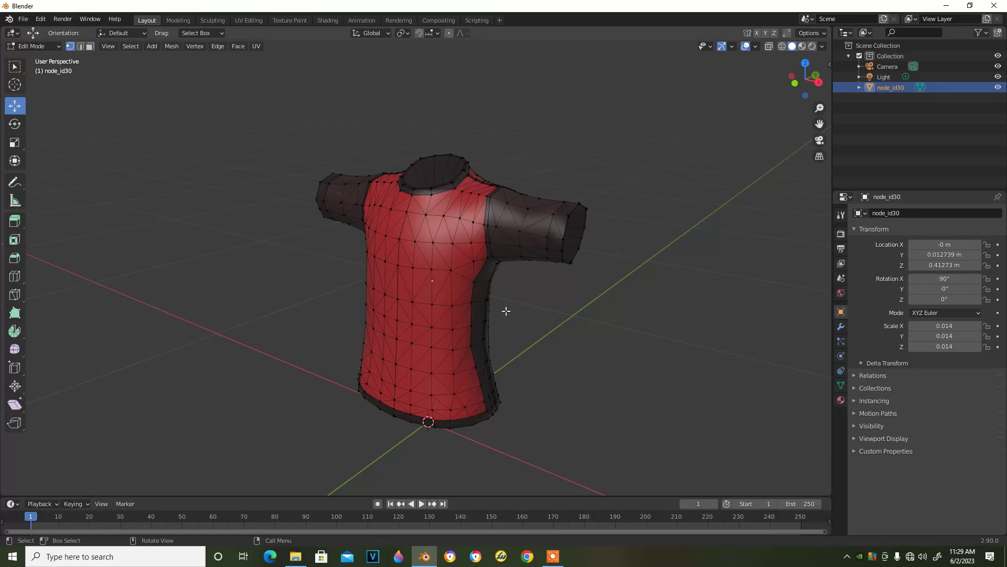
pyautogui.press('a')
pyautogui.moveTo(512, 292); pyautogui.dragTo(534, 262, button='middle')
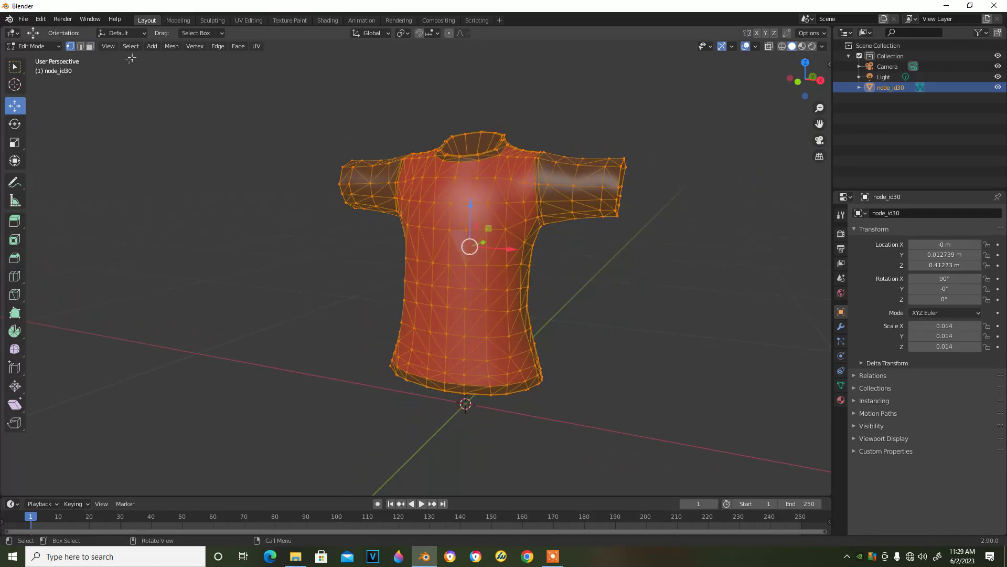
pyautogui.click(171, 48)
pyautogui.moveTo(189, 275)
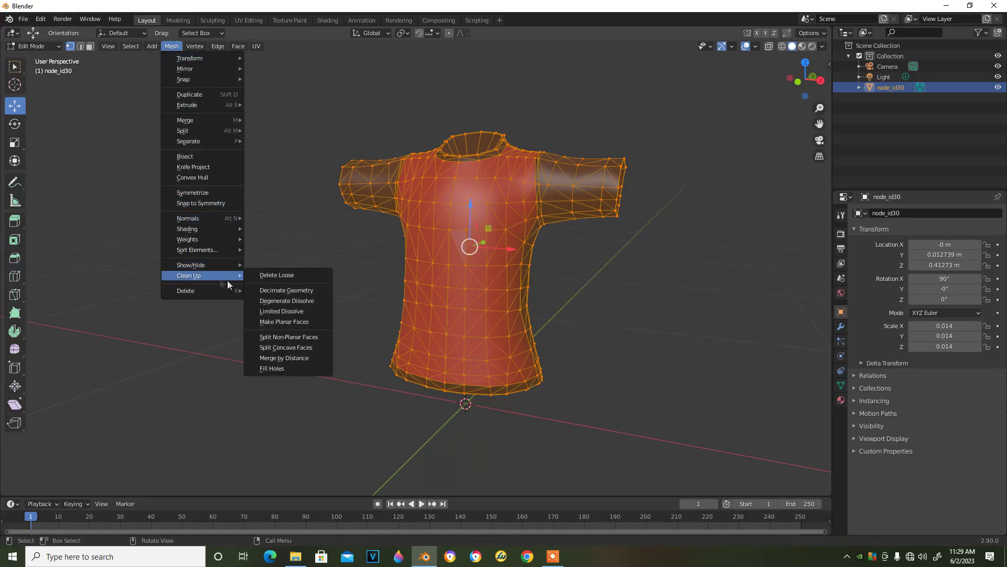
# Run Merge by Distance at 0.01 m, removing 347 duplicate vertices
pyautogui.click(265, 357)
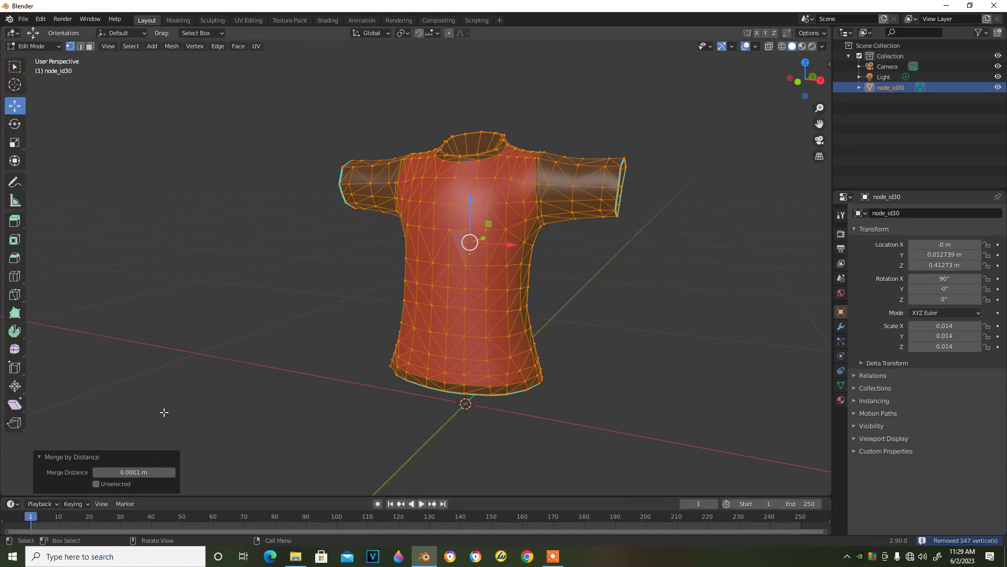
pyautogui.click(96, 472)
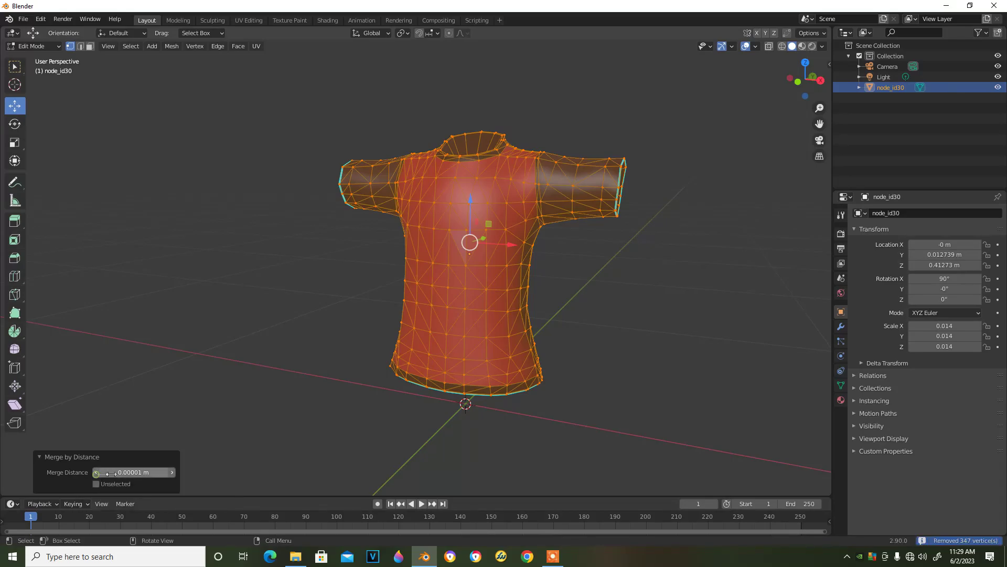
pyautogui.click(171, 476)
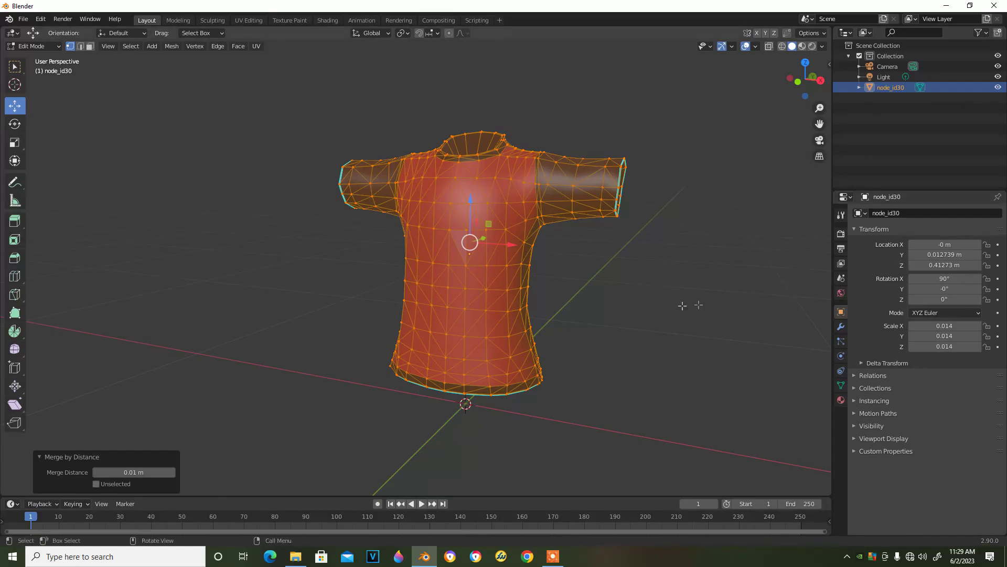
pyautogui.moveTo(682, 306); pyautogui.dragTo(585, 296, button='middle')
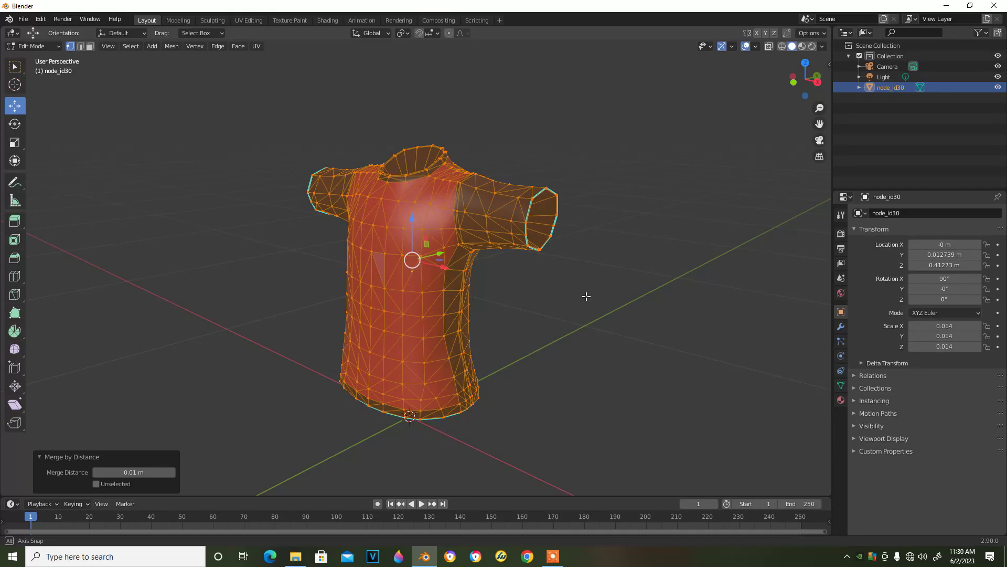
# Apply Clear Sharp to the selected shirt edges from the Ctrl+E Edge menu
pyautogui.moveTo(586, 296); pyautogui.dragTo(594, 294, button='middle')
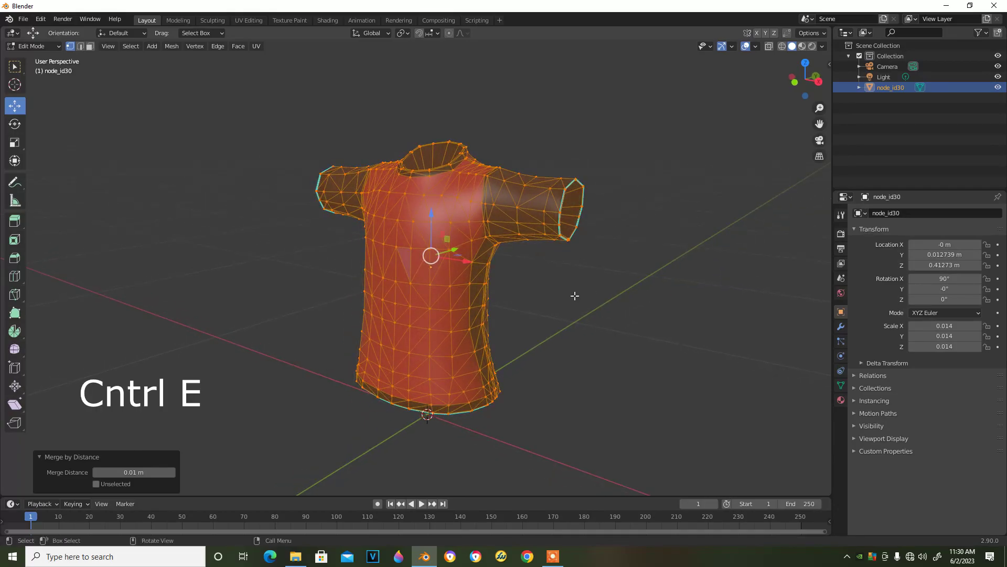
pyautogui.hotkey('ctrl', 'e')
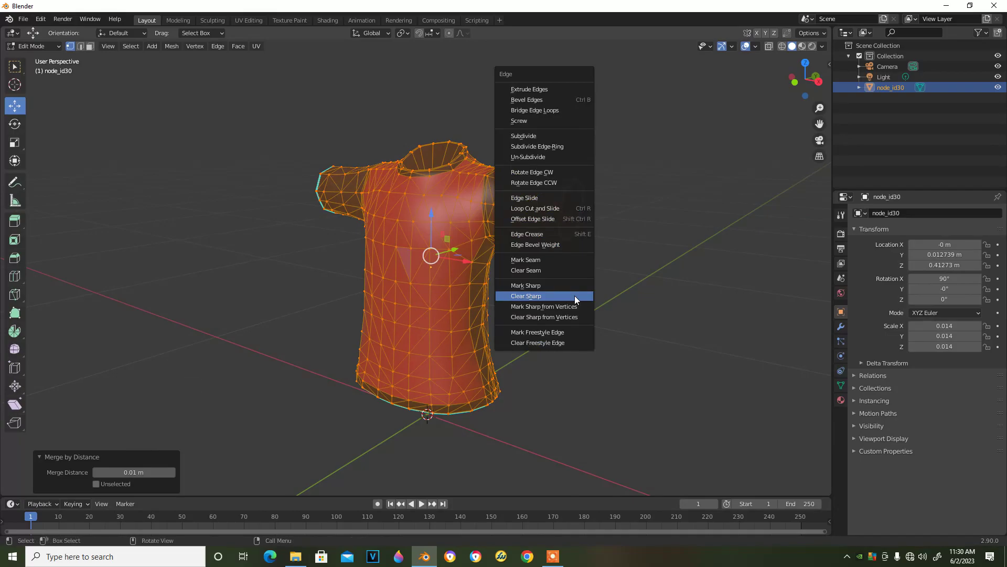
pyautogui.click(542, 285)
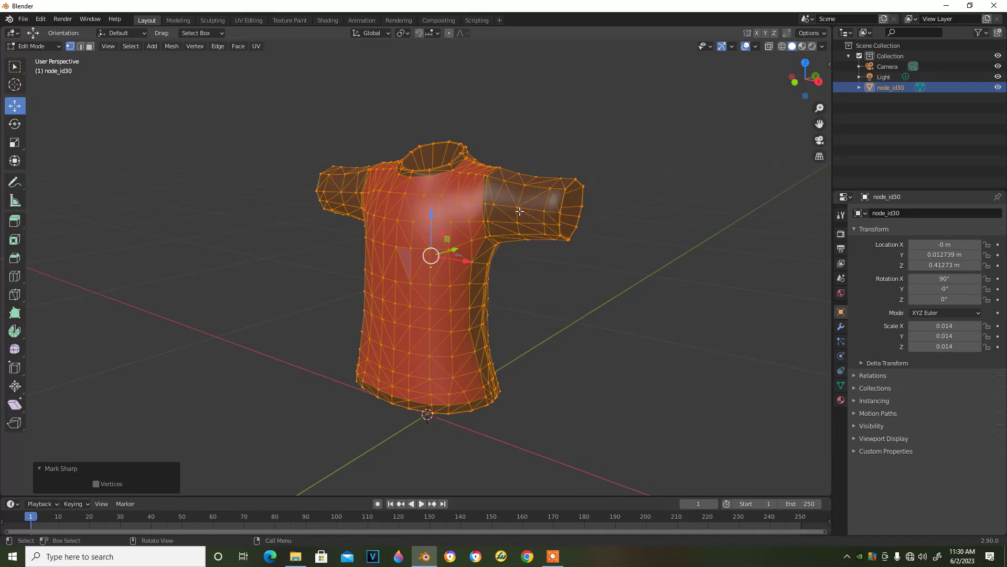
pyautogui.click(90, 46)
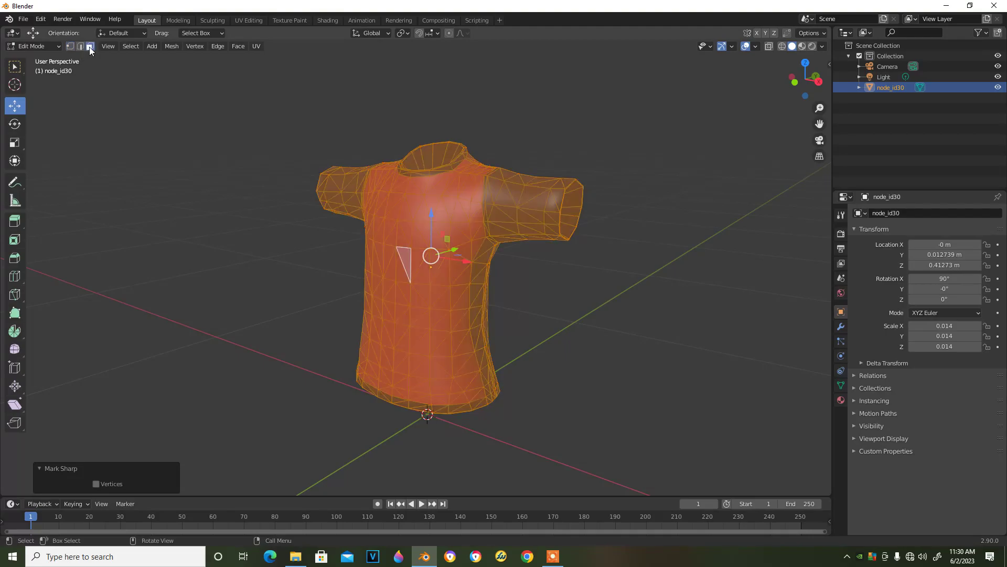
pyautogui.scroll(1, 477, 268)
pyautogui.scroll(2, 477, 267)
pyautogui.click(357, 282)
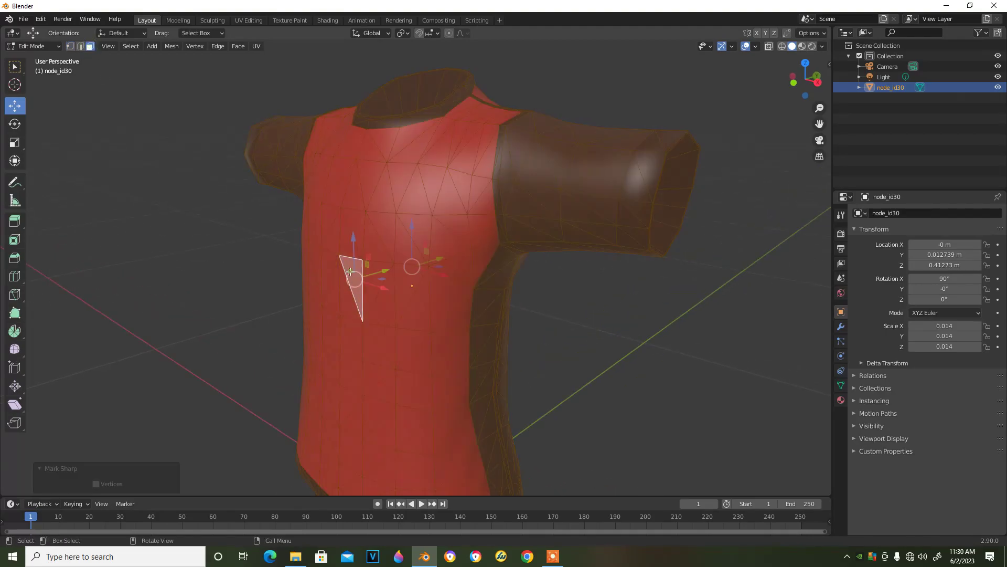
pyautogui.press('g')
pyautogui.press('y')
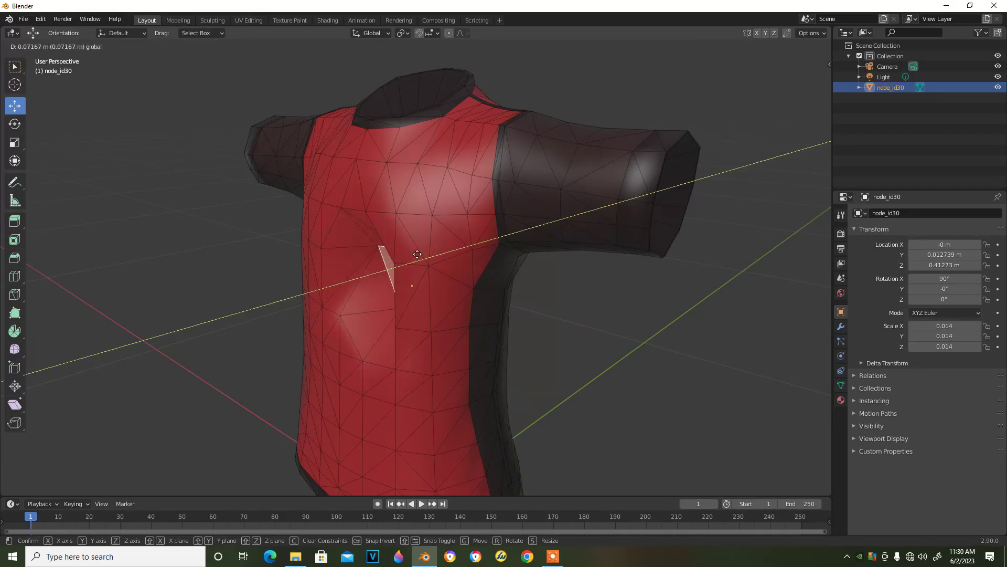
pyautogui.click(404, 260)
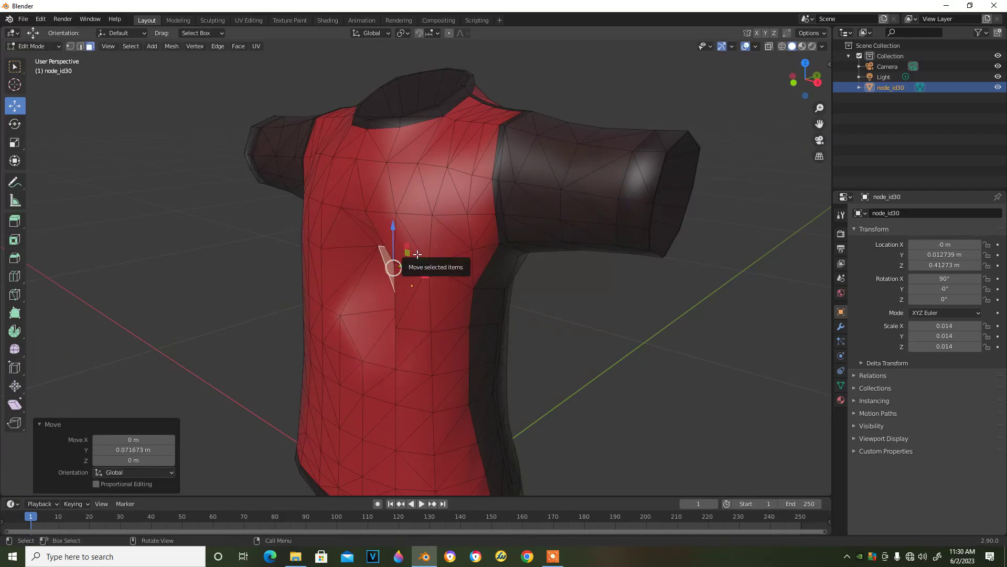
pyautogui.hotkey('ctrl', 'z')
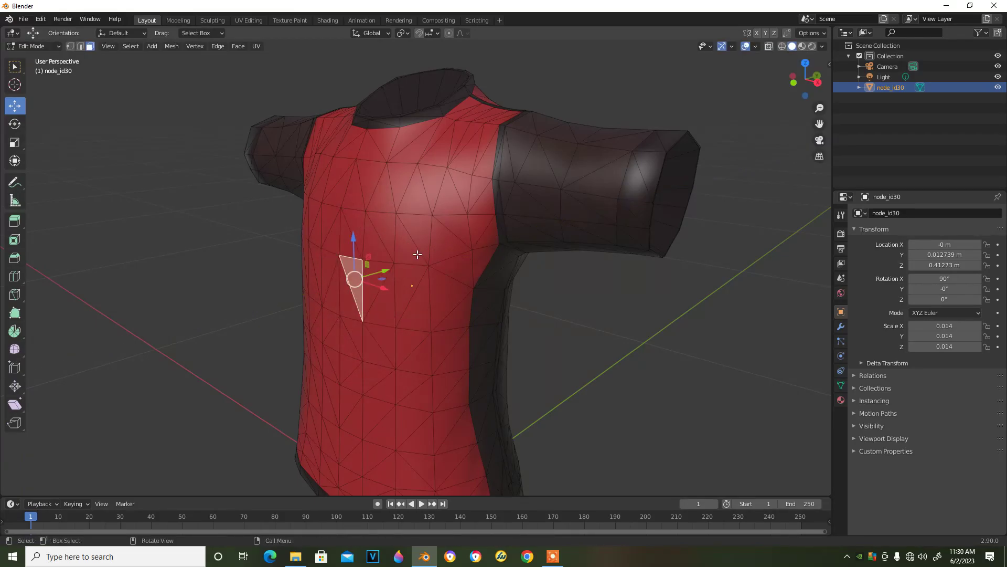
pyautogui.click(69, 45)
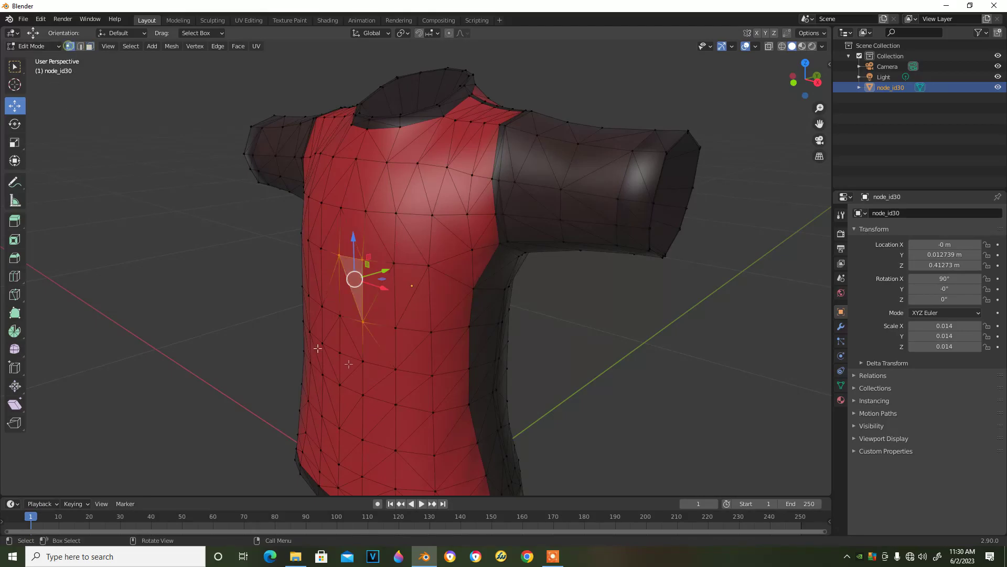
pyautogui.click(344, 251)
pyautogui.press('g')
pyautogui.press('y')
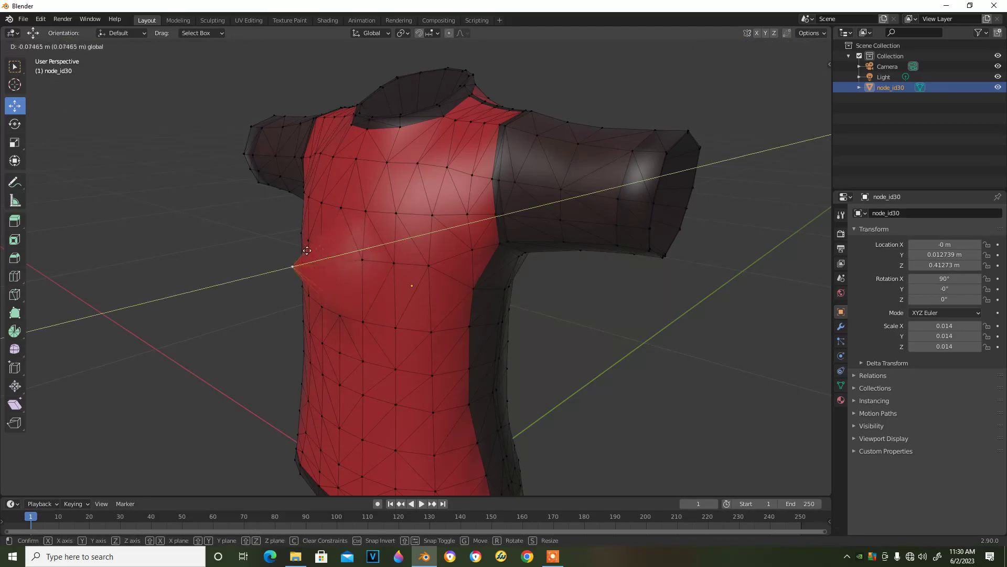
pyautogui.click(402, 245)
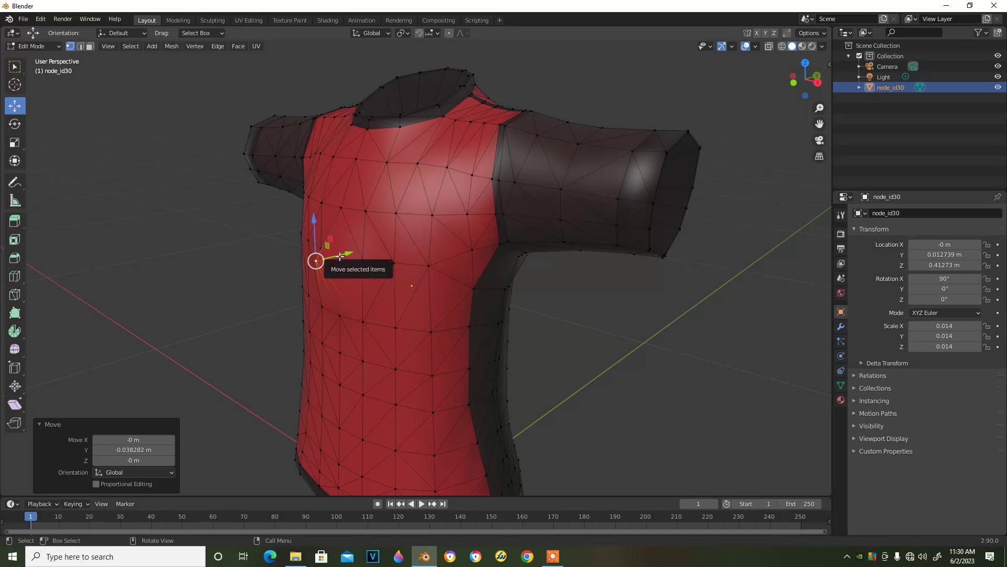
pyautogui.hotkey('ctrl', 'z')
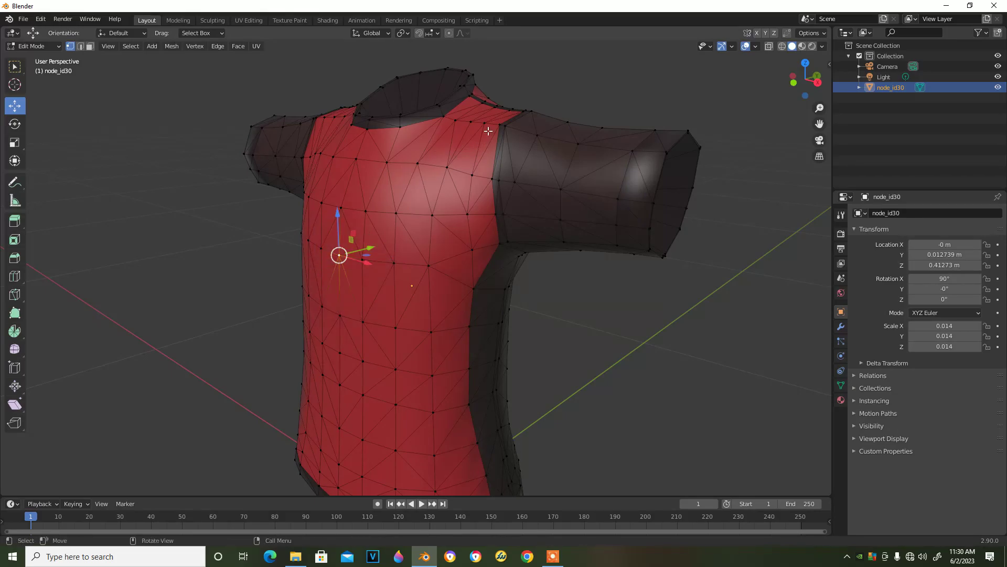
pyautogui.click(499, 120)
pyautogui.press('g')
pyautogui.hotkey('shift', 'x')
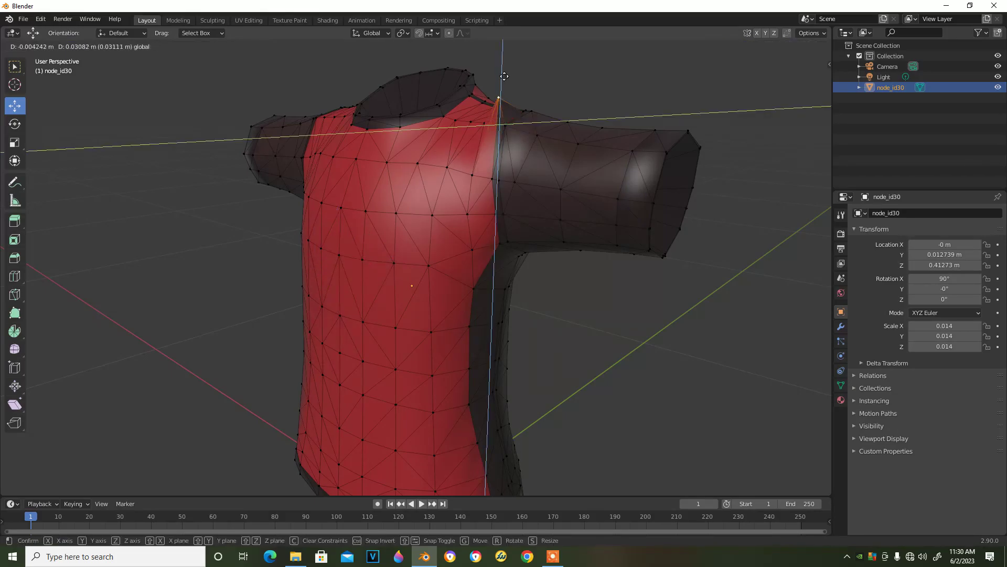
pyautogui.click(501, 83)
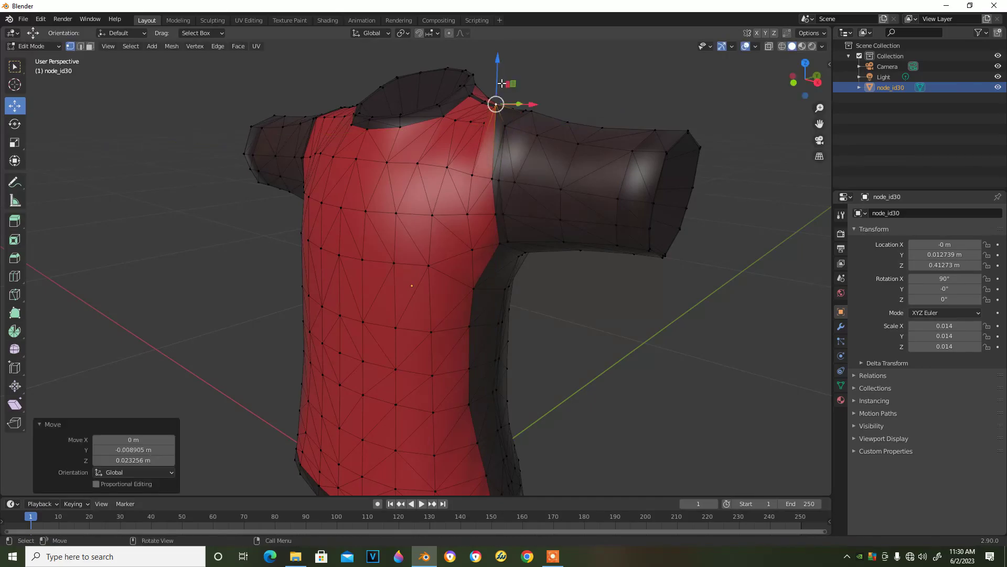
pyautogui.hotkey('ctrl', 'z')
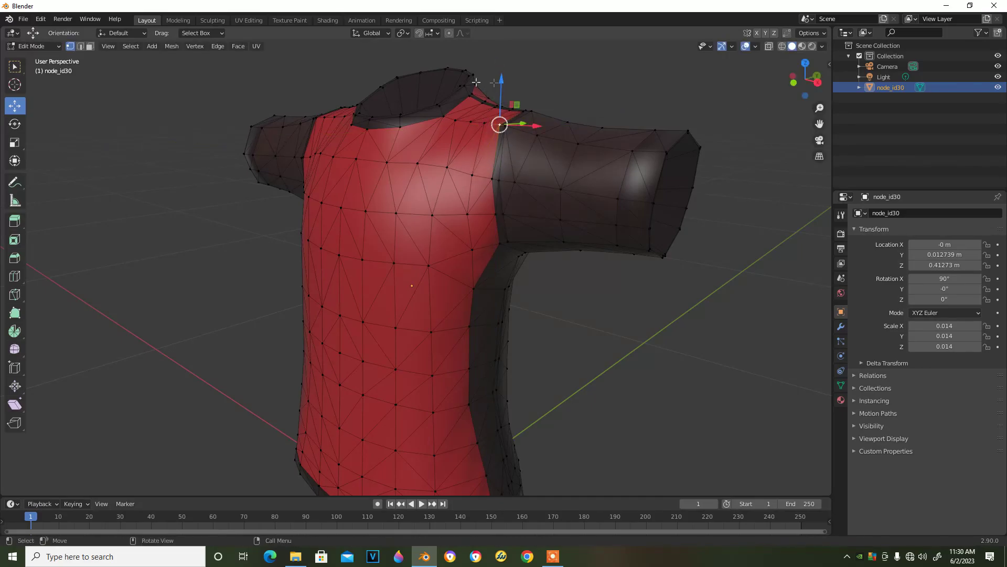
pyautogui.scroll(-2, 477, 82)
pyautogui.scroll(-2, 476, 83)
pyautogui.scroll(-1, 476, 82)
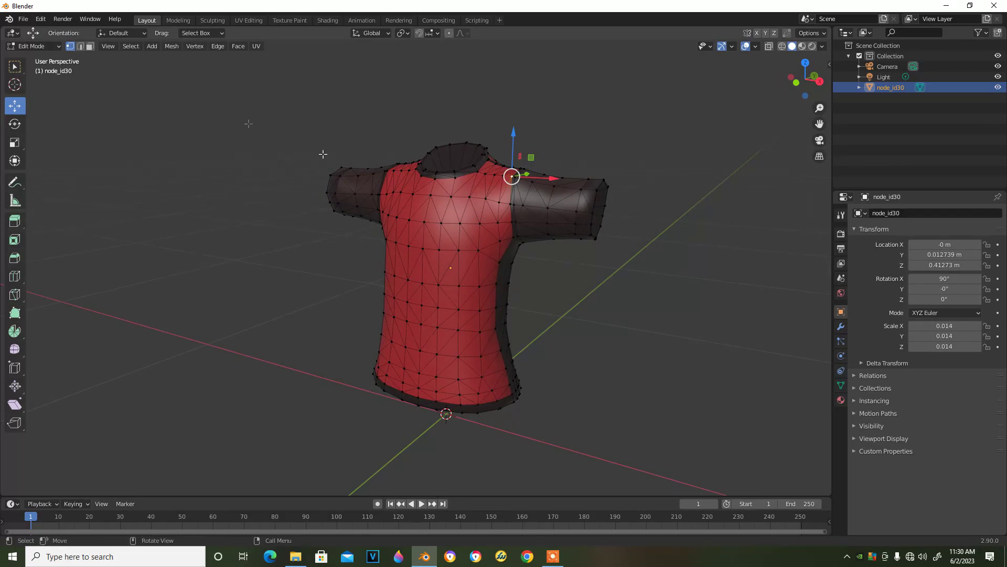
# Return to Object Mode, toggle X-Ray on and back off, and orbit the finished shirt
pyautogui.click(58, 45)
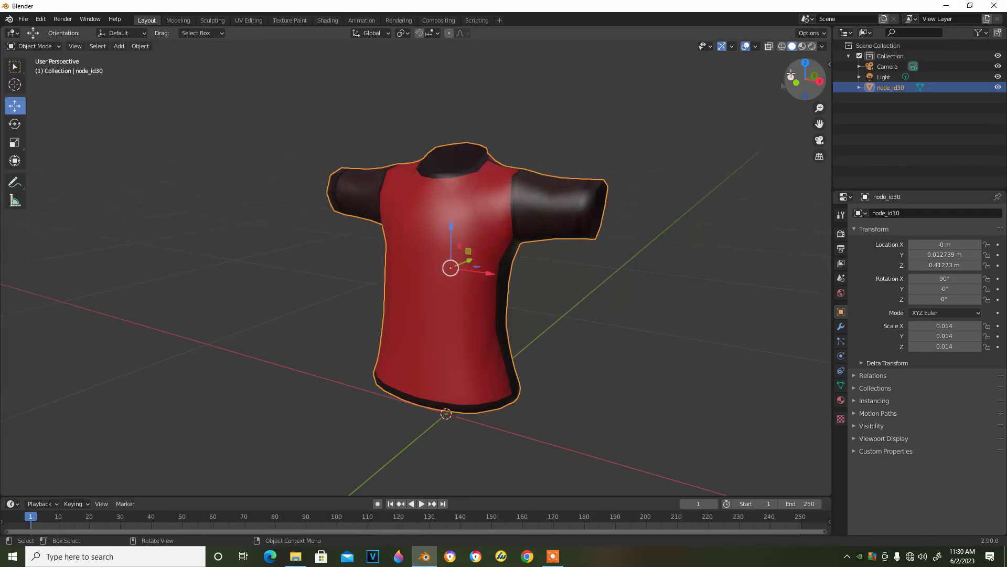
pyautogui.click(822, 46)
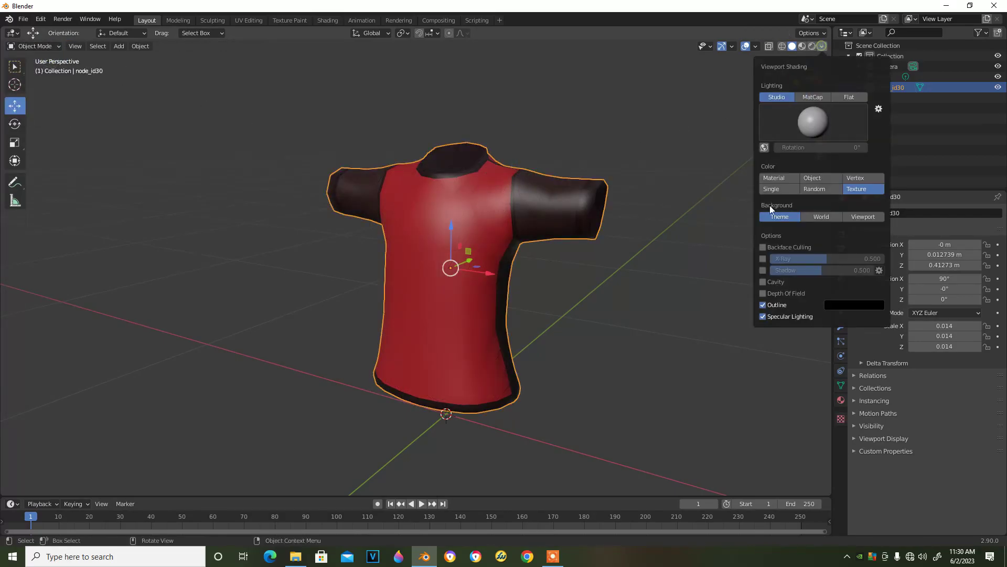
pyautogui.click(763, 259)
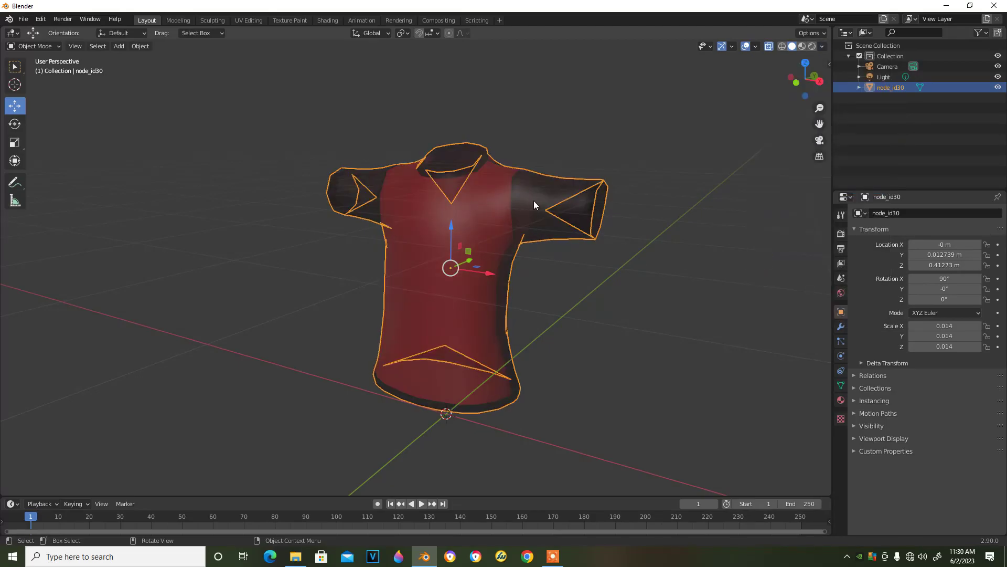
pyautogui.click(824, 47)
pyautogui.click(762, 258)
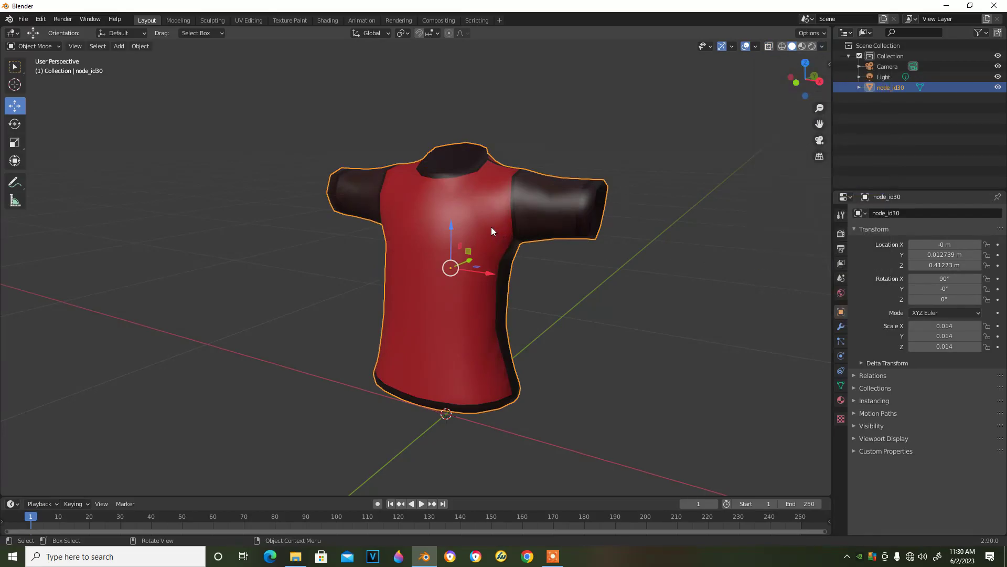
pyautogui.moveTo(492, 234); pyautogui.dragTo(490, 233, button='middle')
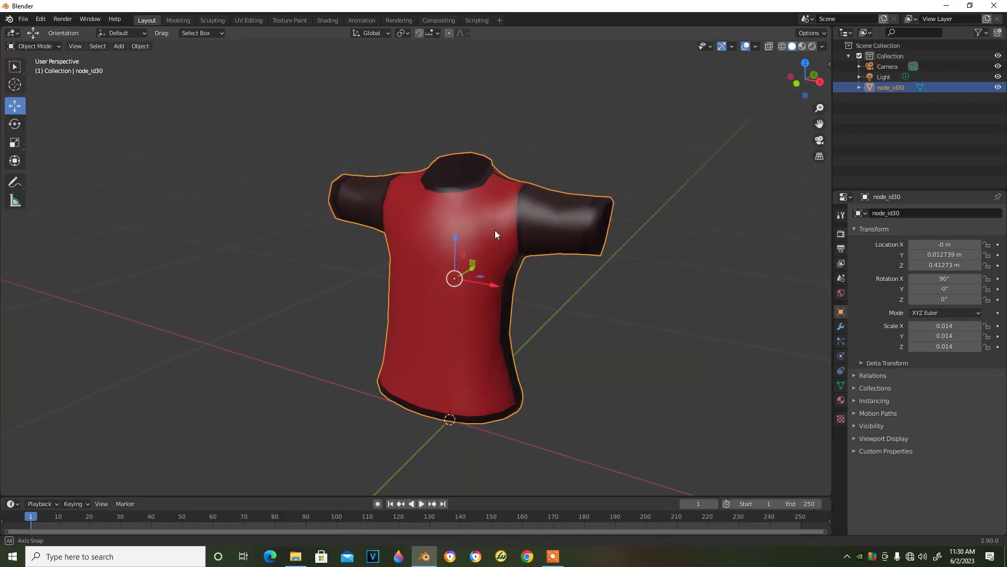
pyautogui.moveTo(490, 230); pyautogui.dragTo(495, 230, button='middle')
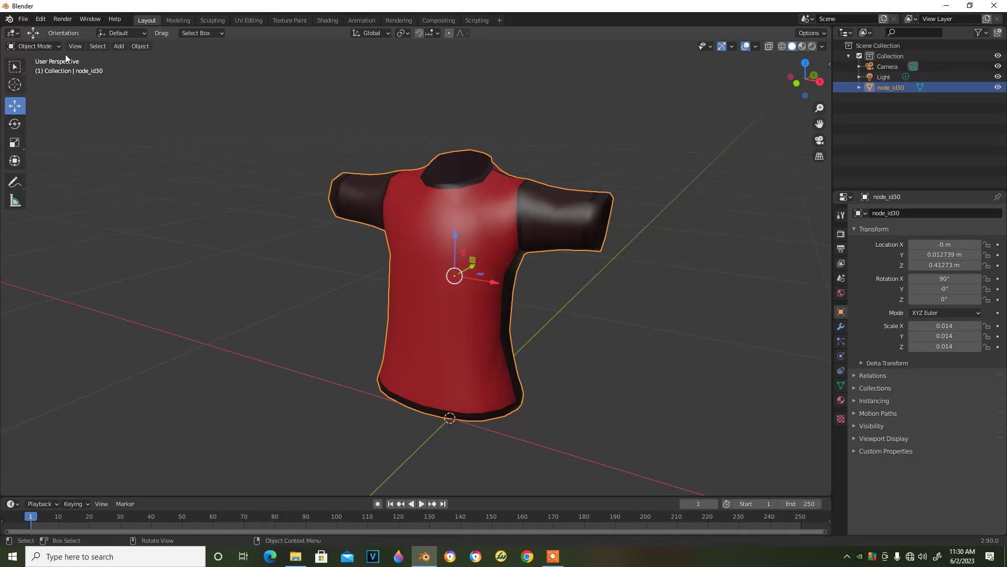
pyautogui.click(552, 559)
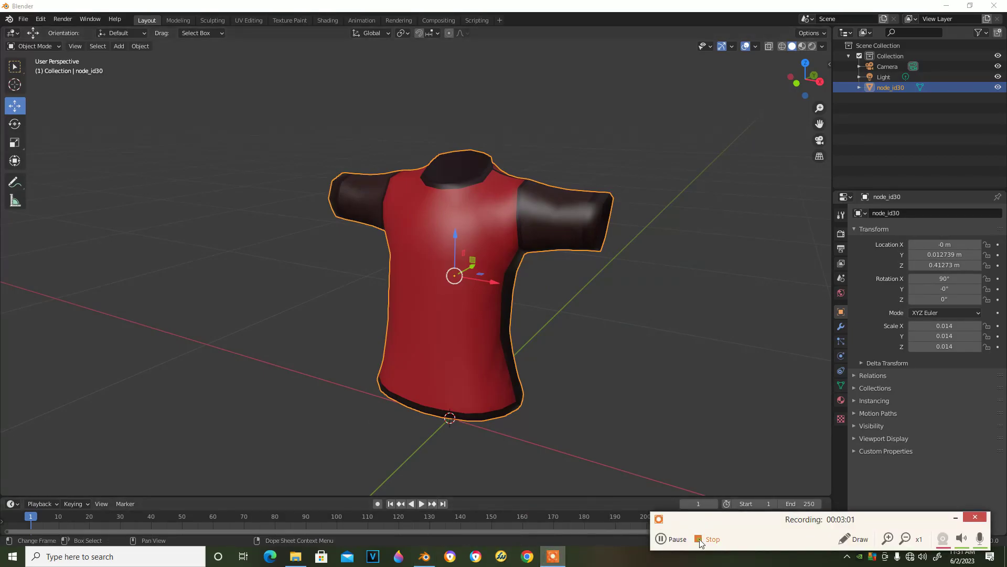